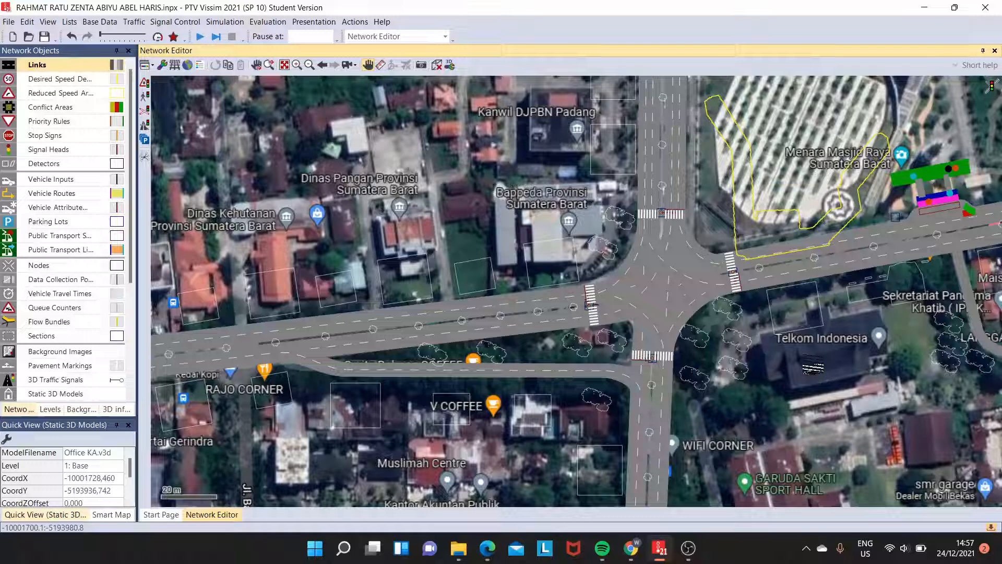
# Show the attribute lists of the links and the conflict areas, and inspect the conflict areas around the main intersection
pyautogui.rightClick(93, 68)
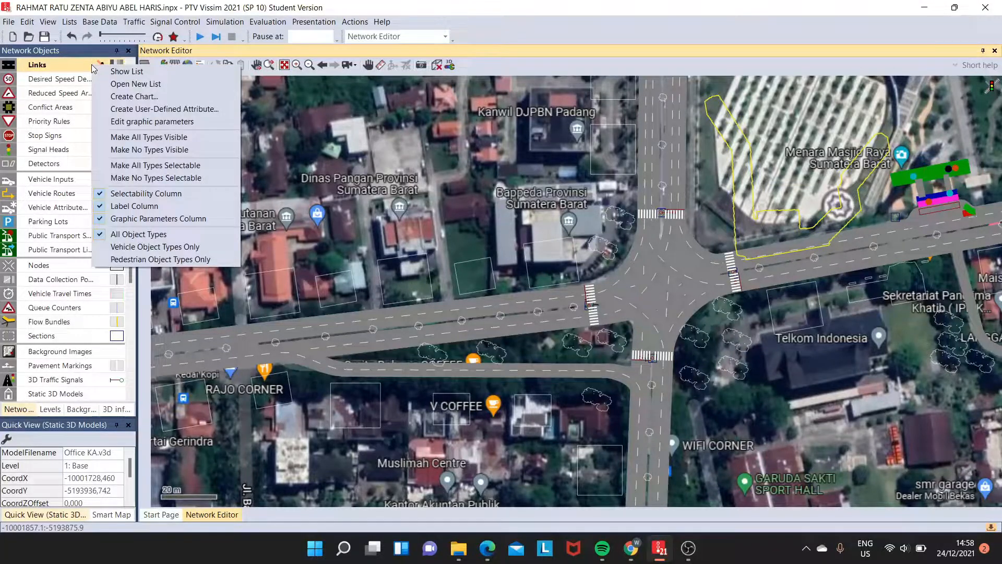
pyautogui.click(120, 72)
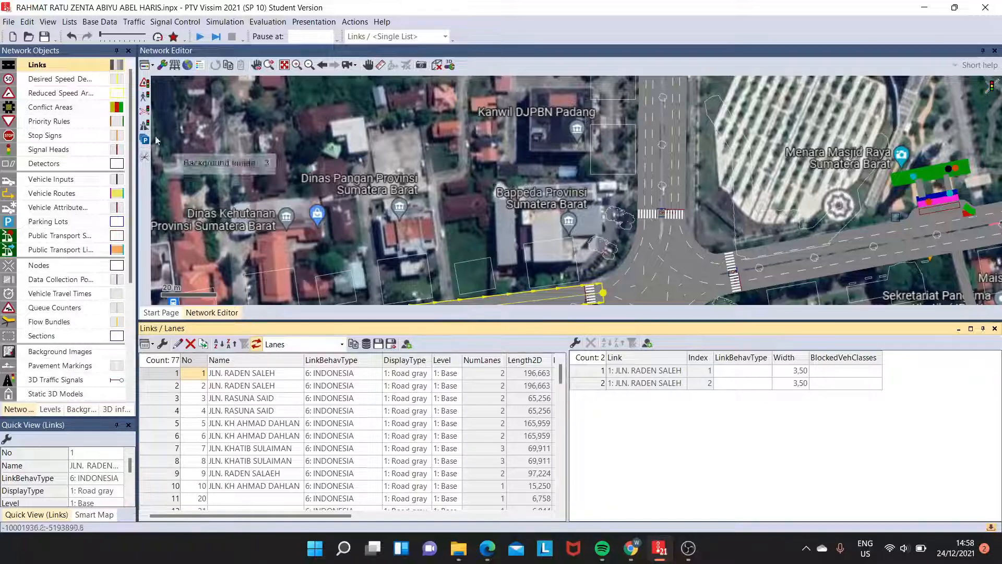
pyautogui.click(76, 108)
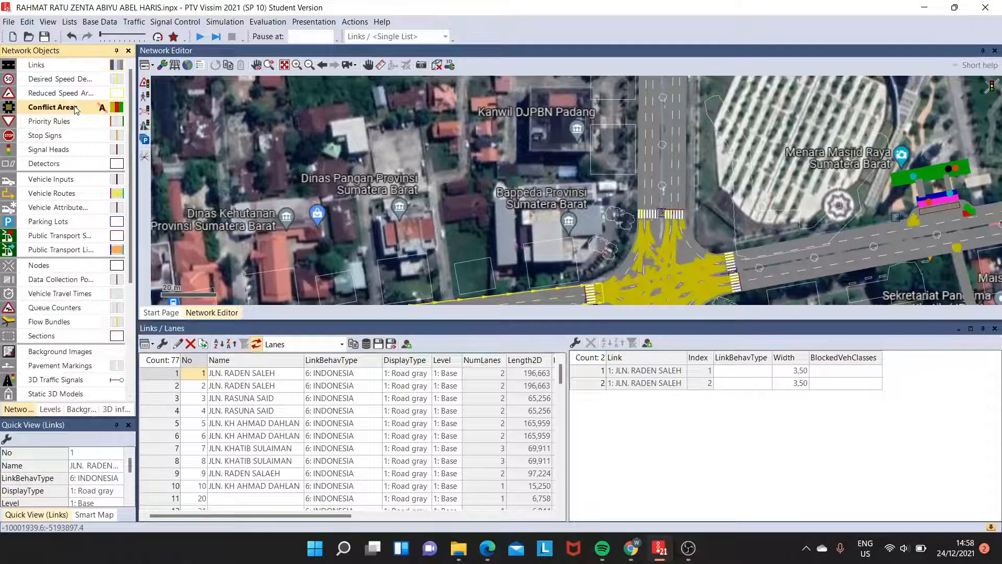
pyautogui.rightClick(75, 108)
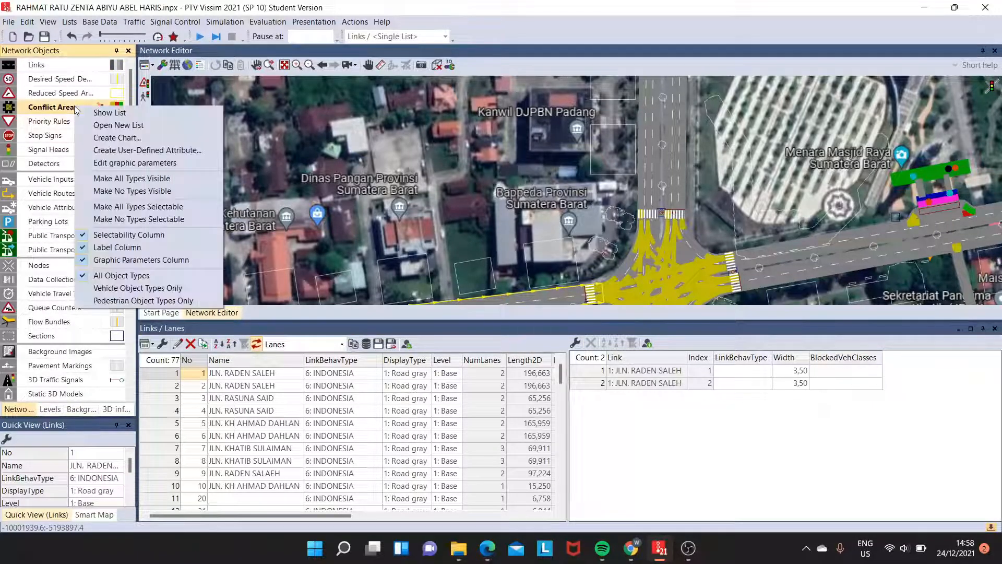
pyautogui.click(103, 115)
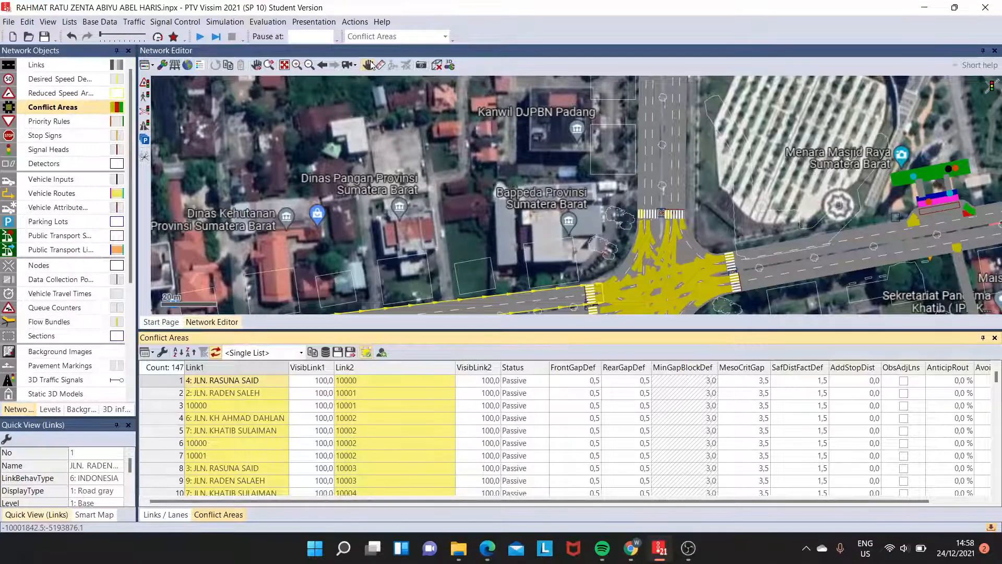
pyautogui.click(368, 65)
pyautogui.moveTo(464, 174); pyautogui.dragTo(424, 104)
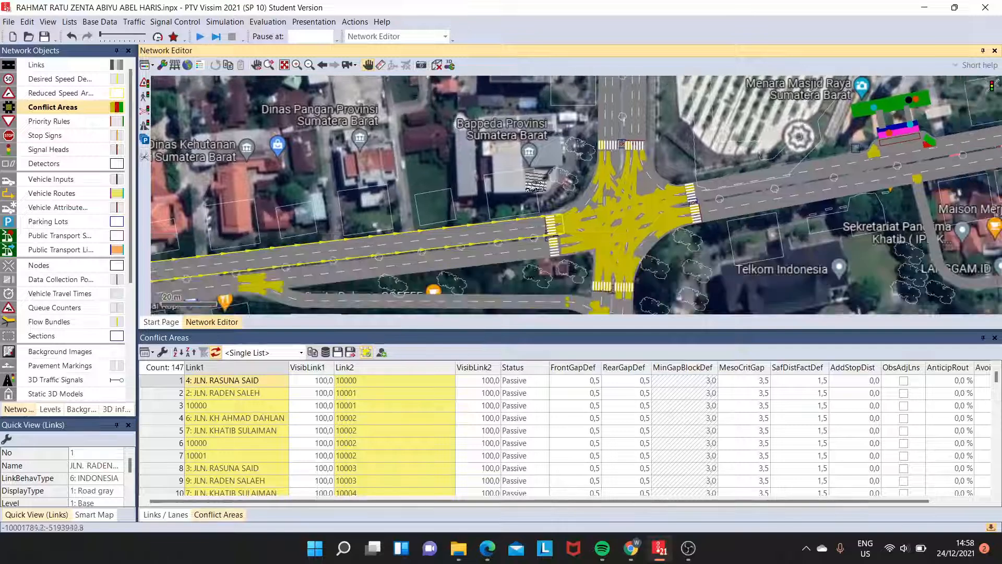
pyautogui.moveTo(536, 184); pyautogui.dragTo(448, 148)
pyautogui.moveTo(637, 250); pyautogui.dragTo(651, 282)
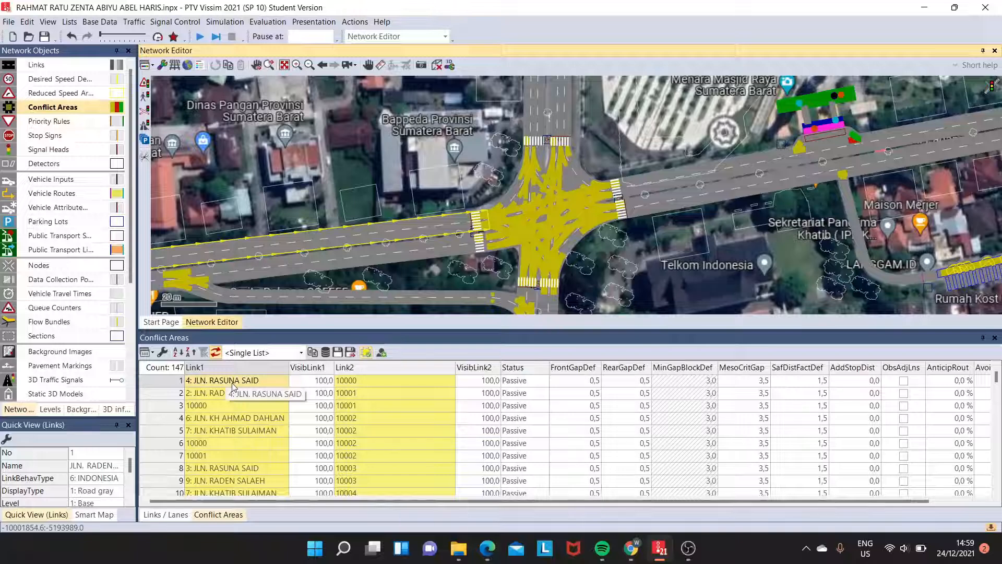
# Show the list of priority rules with their conflict markers and the list of stop signs
pyautogui.rightClick(84, 124)
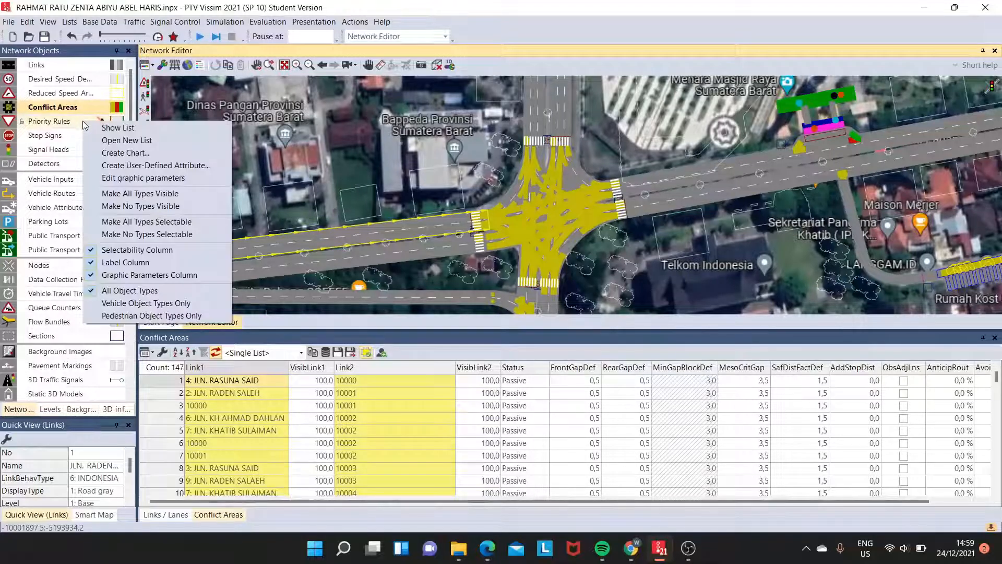
pyautogui.click(113, 128)
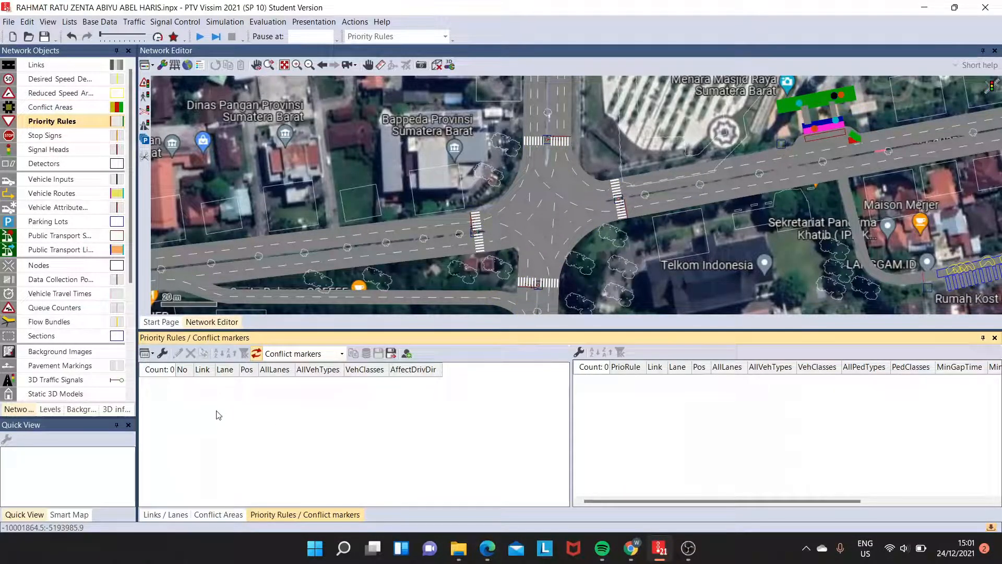
pyautogui.rightClick(78, 122)
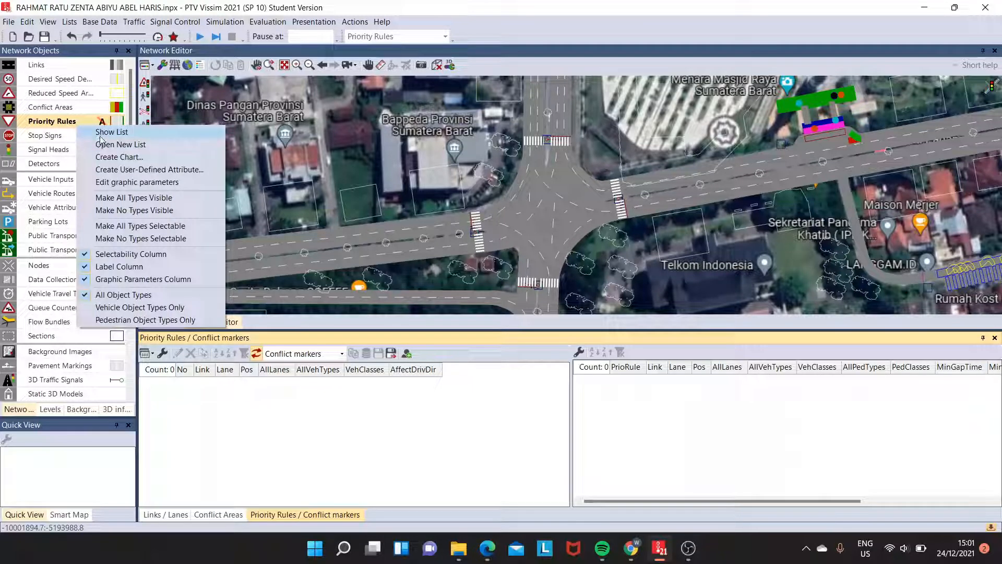
pyautogui.click(107, 132)
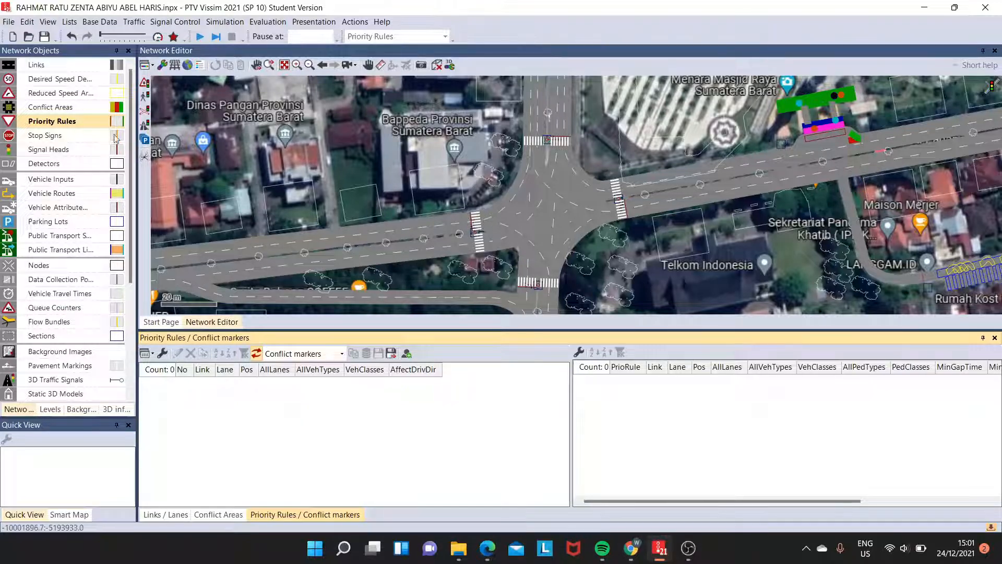
pyautogui.click(86, 137)
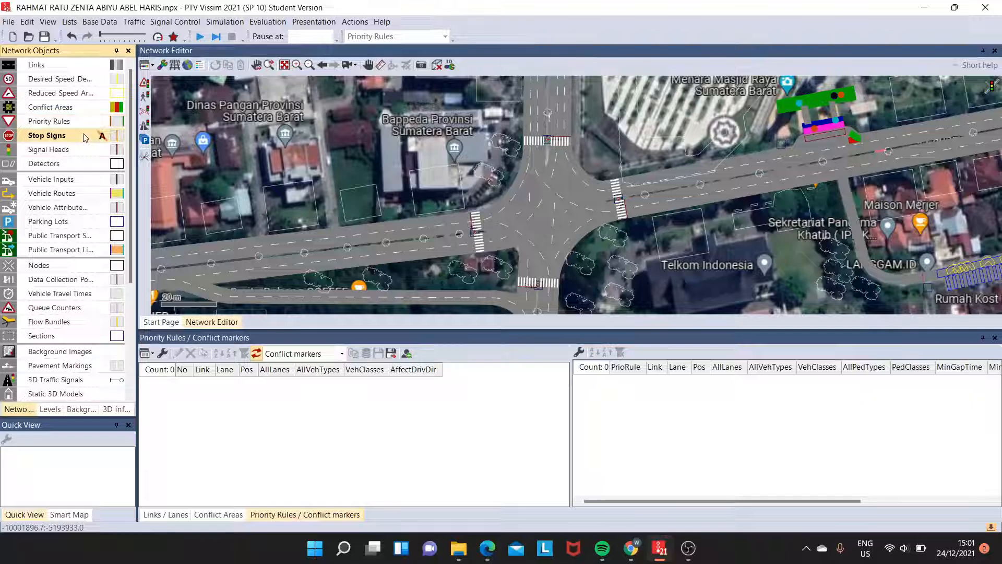
pyautogui.rightClick(83, 133)
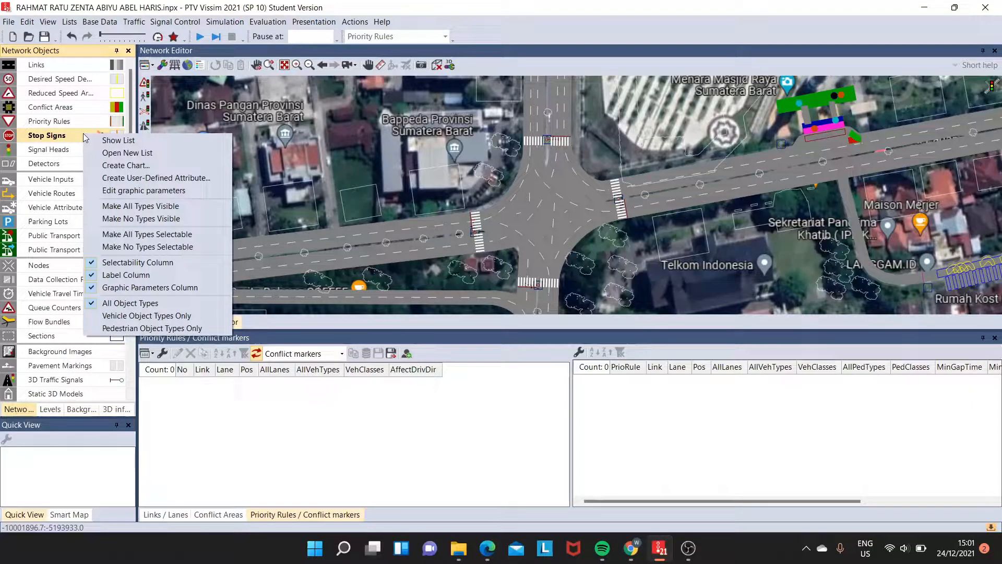
pyautogui.click(111, 142)
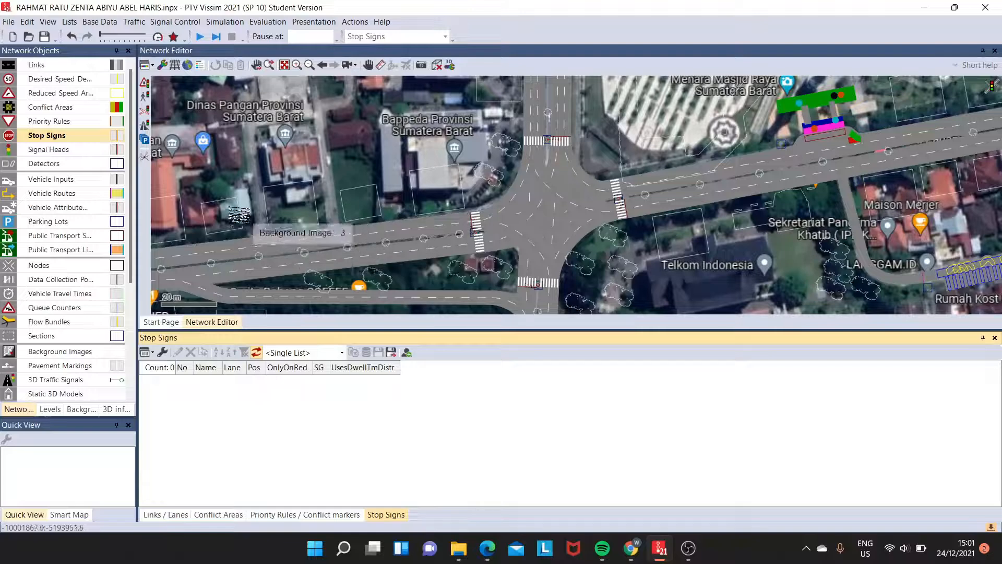
# Show the list of signal heads and the list of vehicle inputs with their volumes by time interval
pyautogui.rightClick(78, 149)
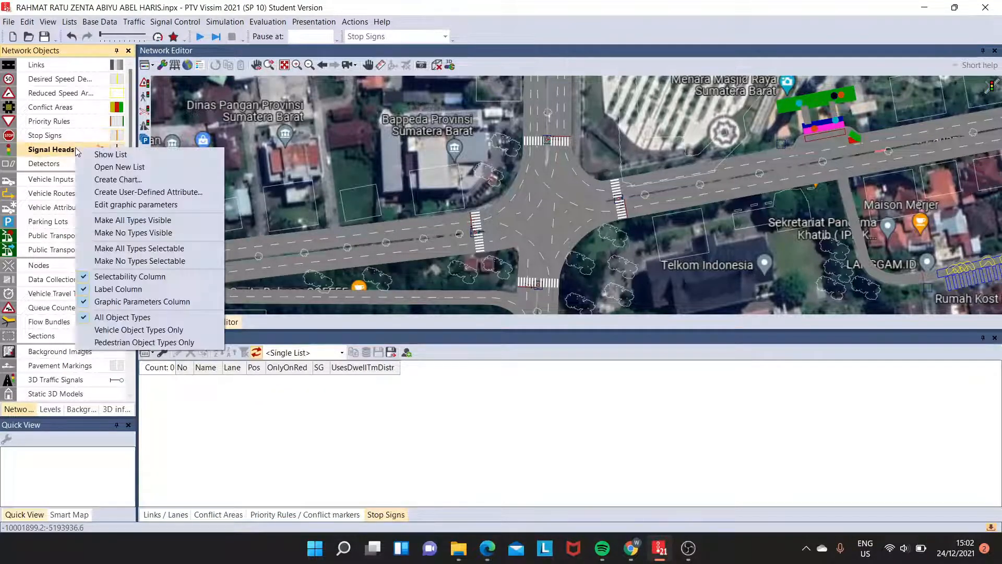
pyautogui.click(102, 154)
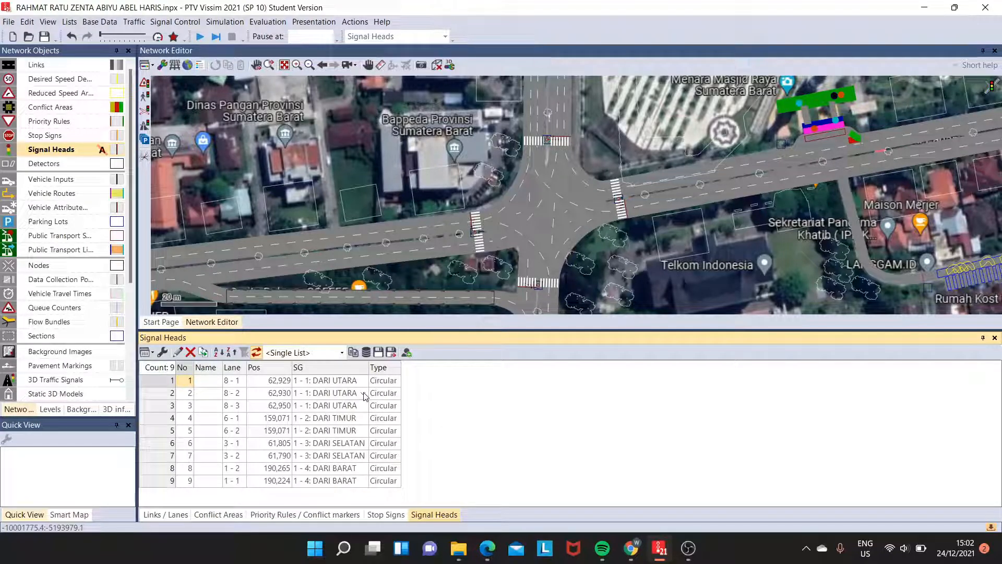
pyautogui.click(74, 180)
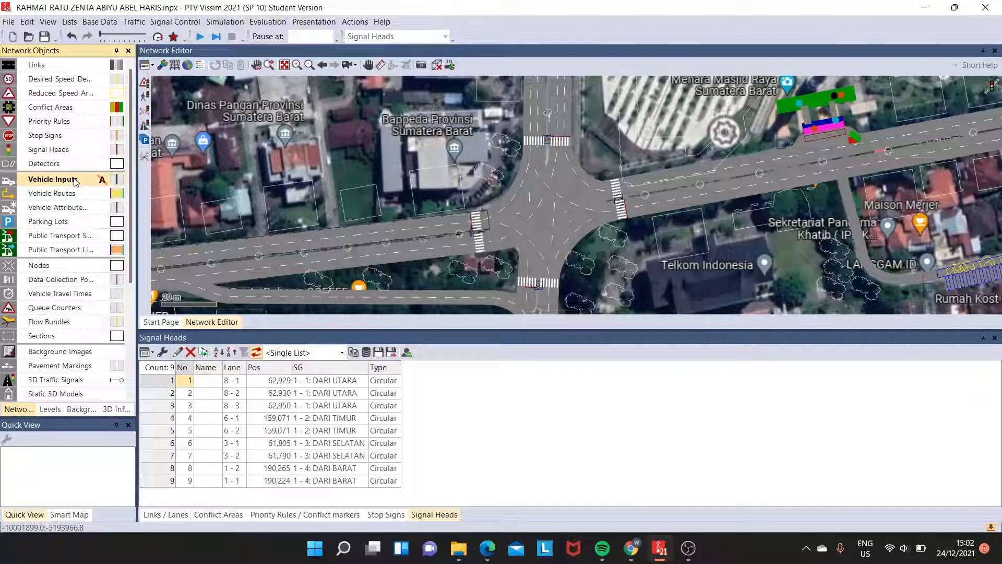
pyautogui.rightClick(76, 181)
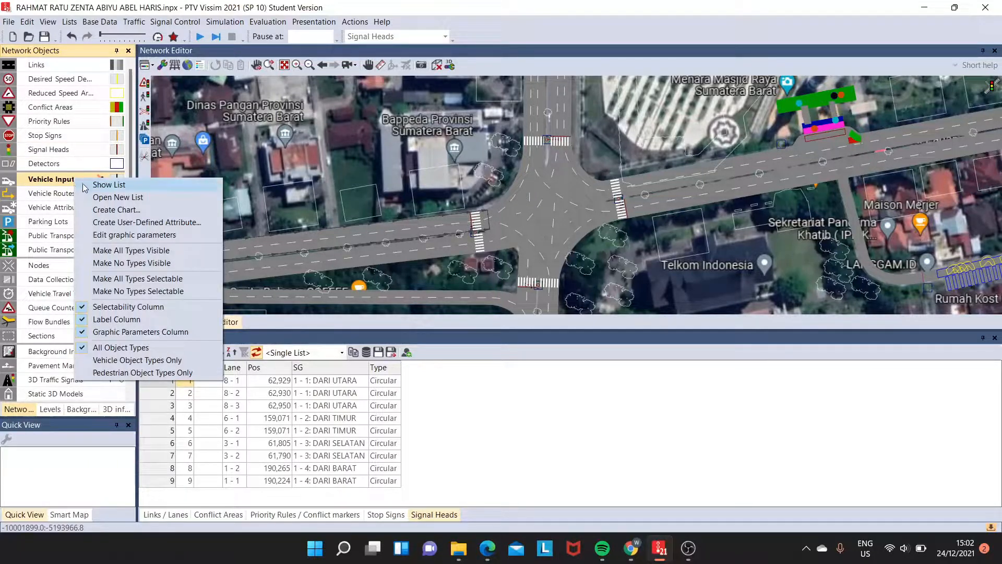
pyautogui.click(96, 185)
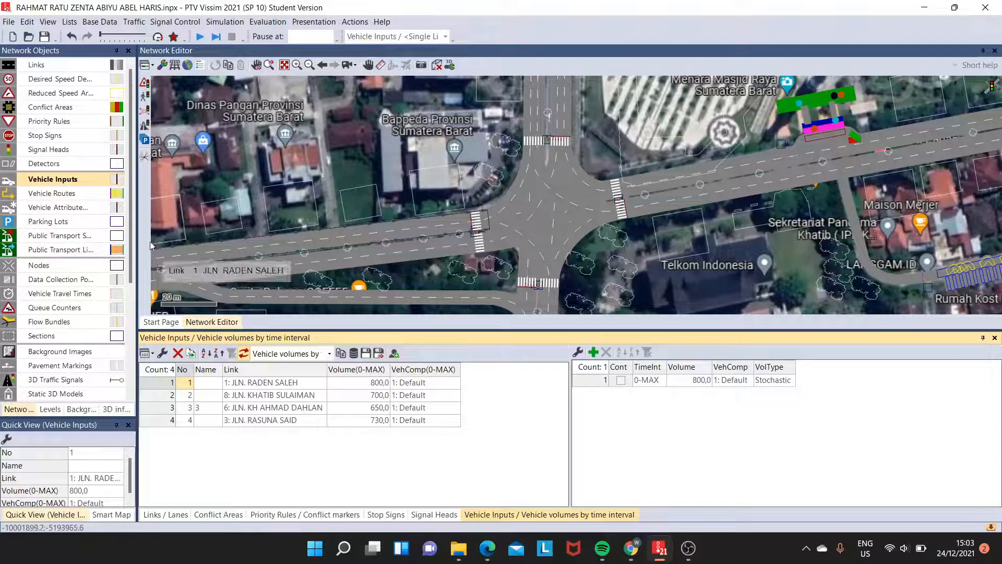
# Show the static vehicle routing decisions list and the partial vehicle routing decisions list
pyautogui.click(69, 196)
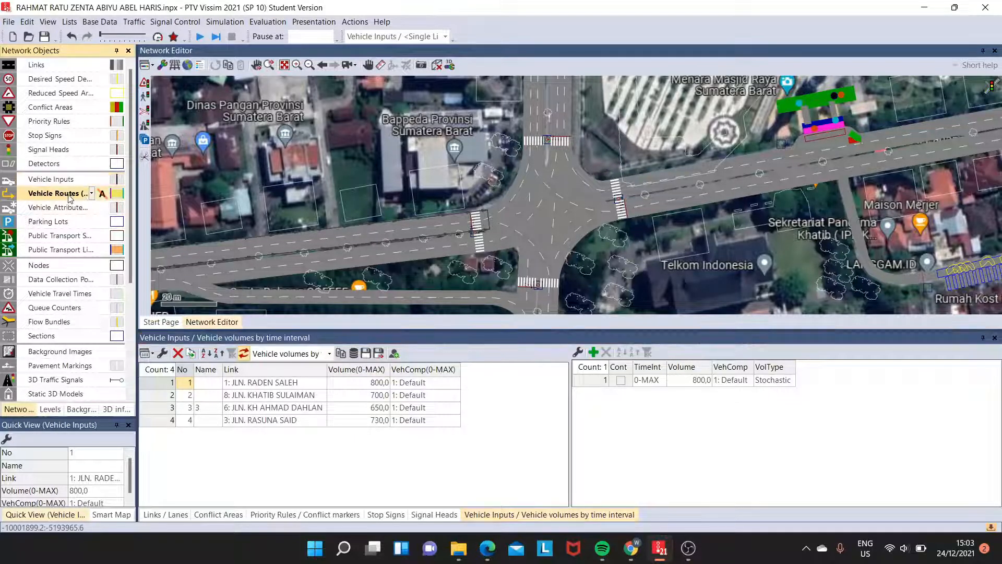
pyautogui.rightClick(69, 195)
pyautogui.moveTo(76, 198)
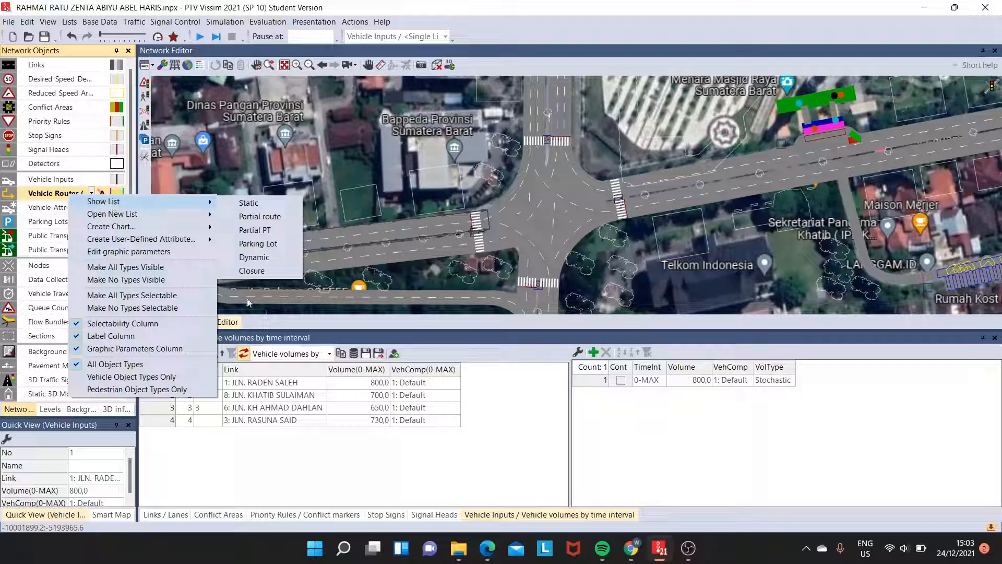
pyautogui.click(265, 204)
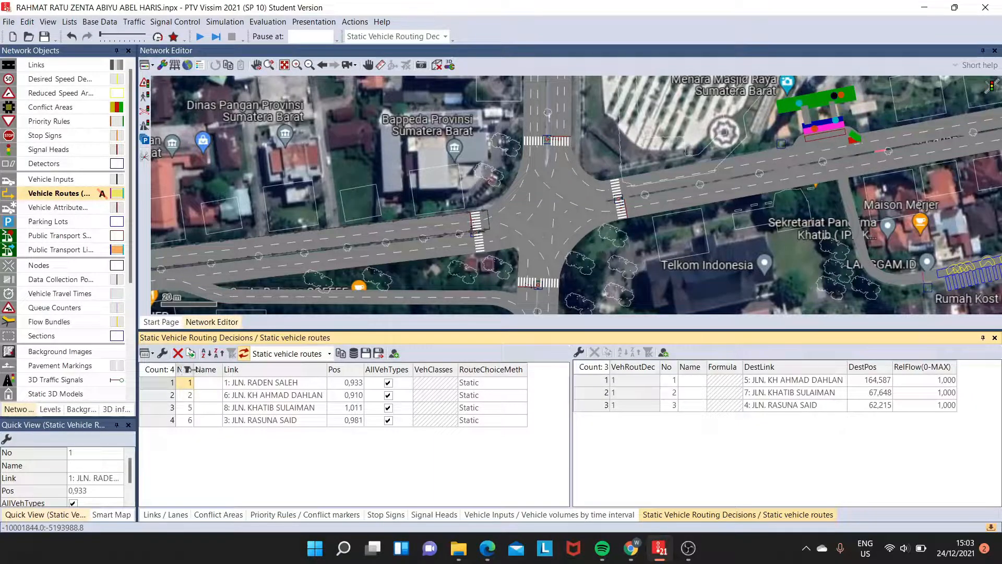
pyautogui.rightClick(86, 200)
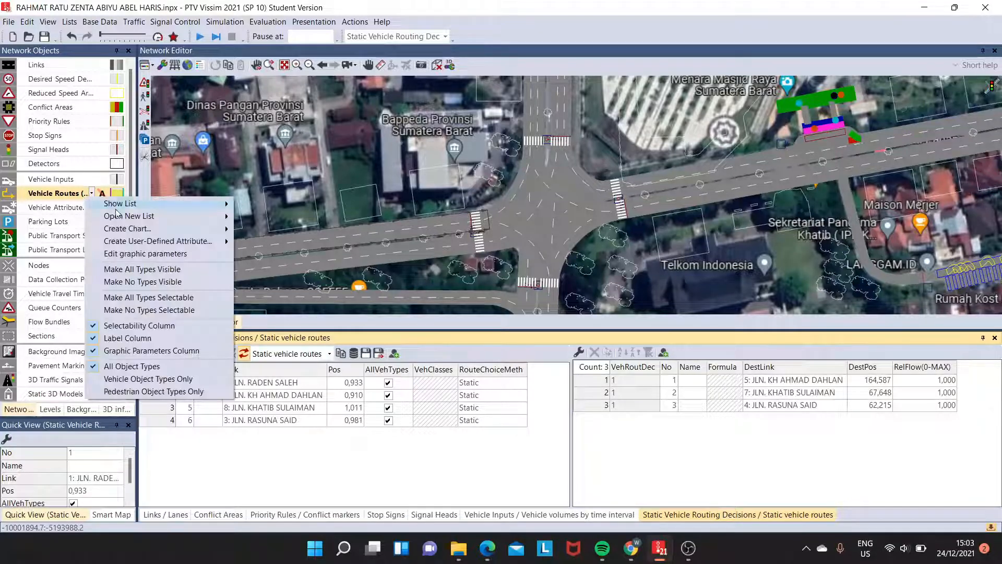
pyautogui.moveTo(117, 206)
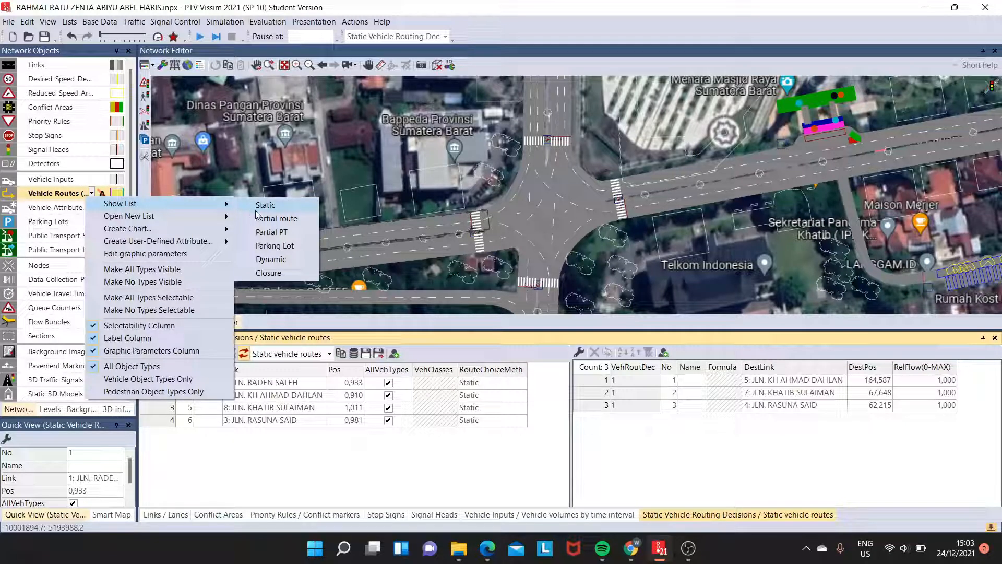
pyautogui.click(274, 219)
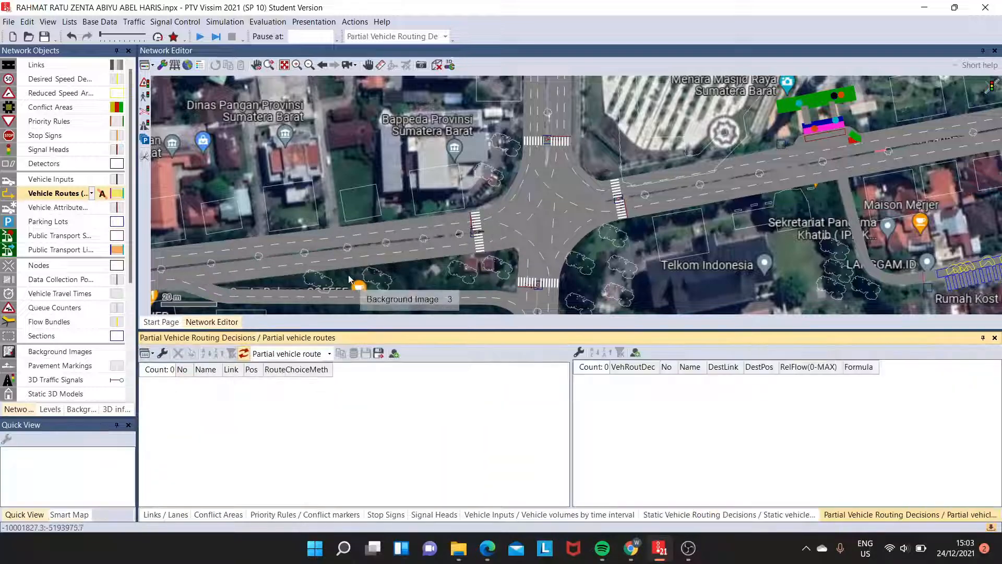
pyautogui.rightClick(72, 194)
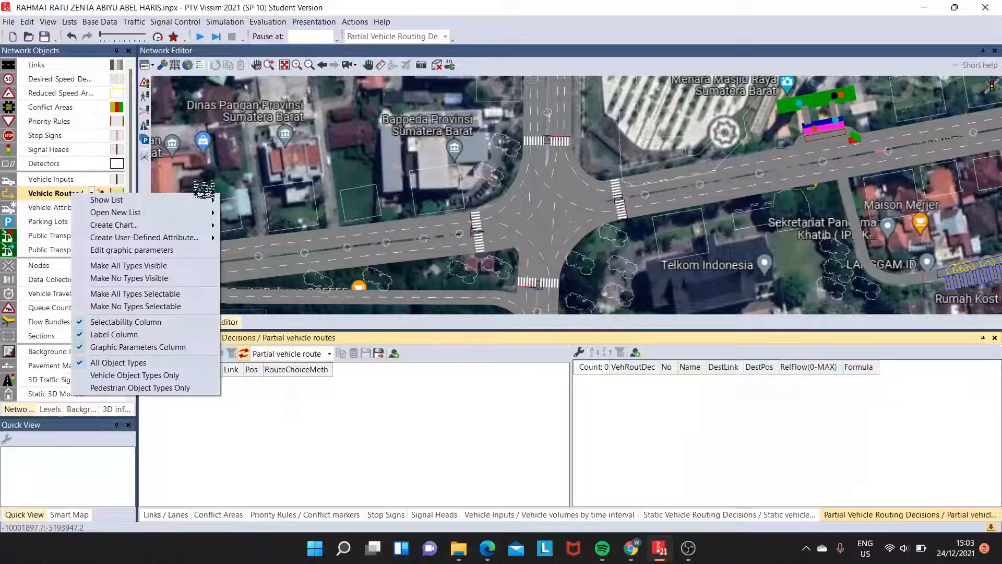
pyautogui.click(203, 187)
# Show the list of vehicle attribute decisions
pyautogui.click(73, 208)
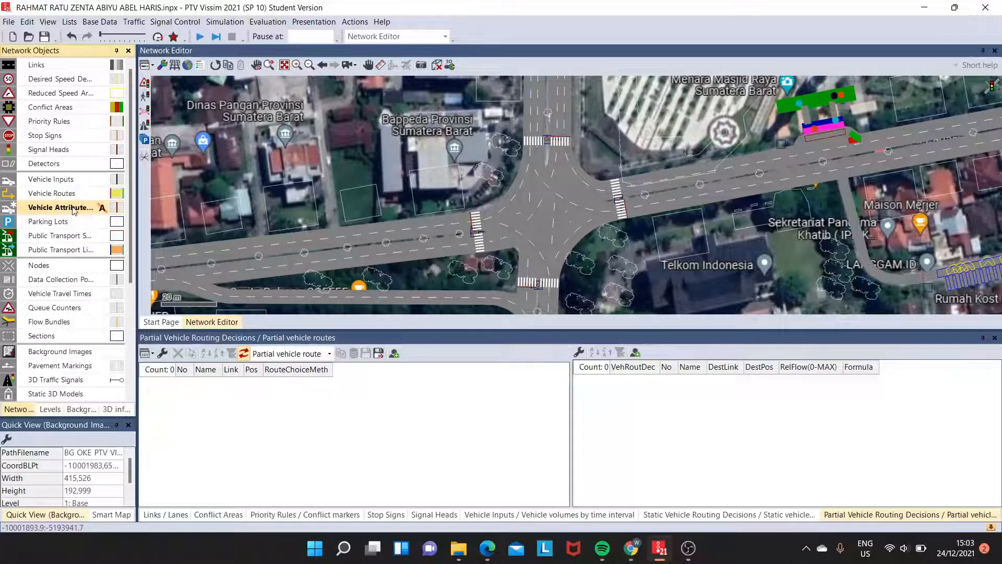
pyautogui.rightClick(74, 208)
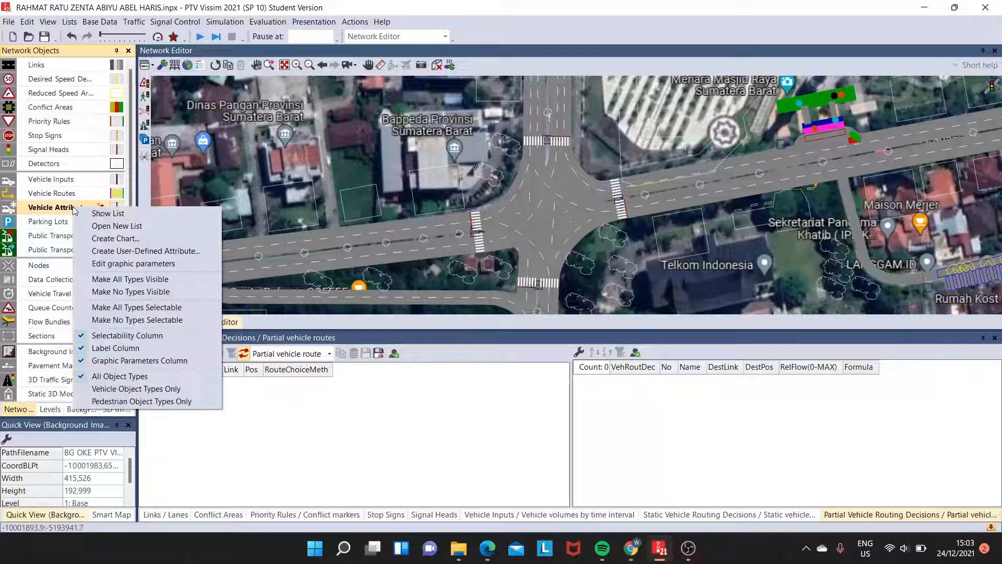
pyautogui.click(105, 214)
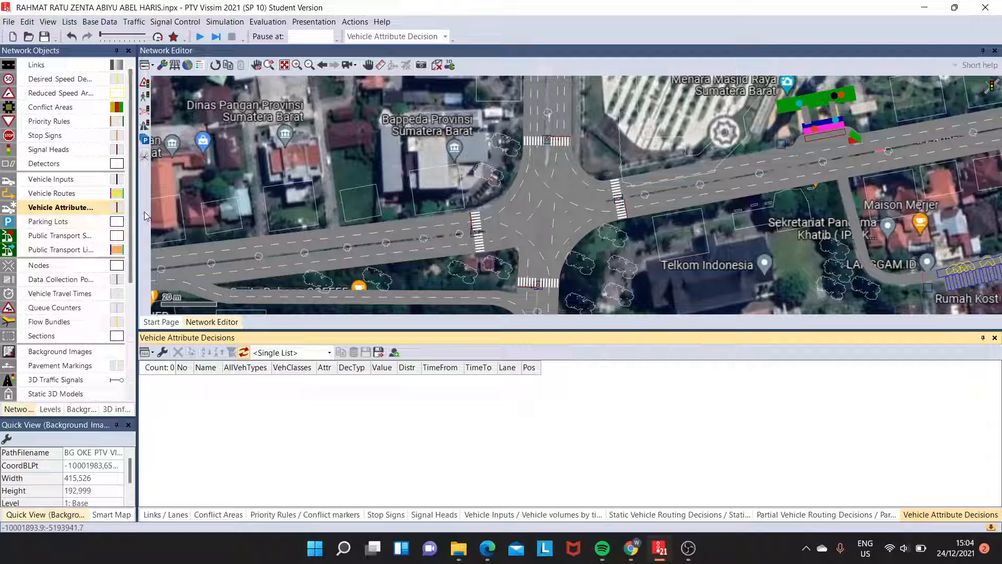
# Show the list of parking lots, look through its rows, and view the parking spaces near Rumah Kost Dessi on the map
pyautogui.click(80, 224)
pyautogui.rightClick(81, 226)
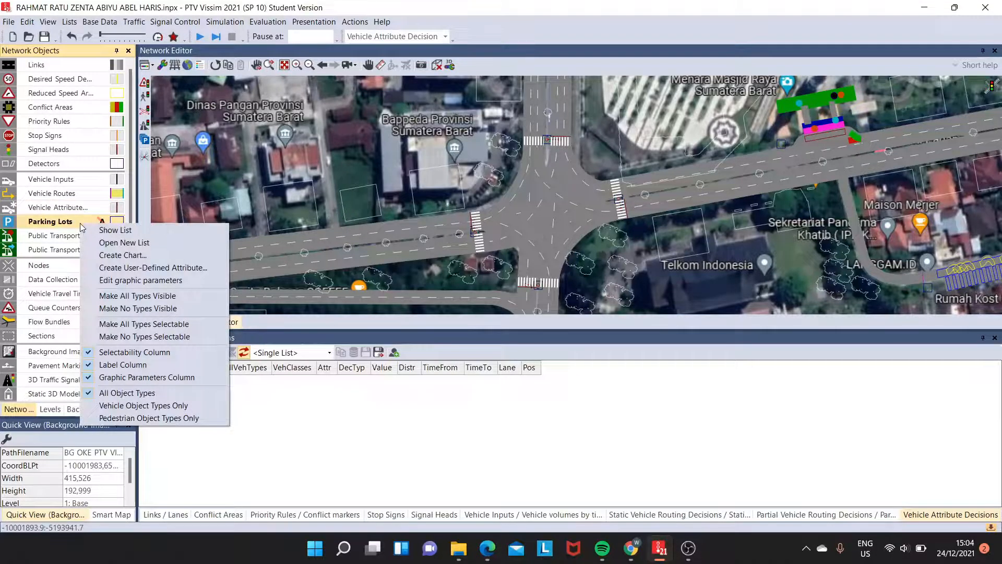
pyautogui.click(107, 232)
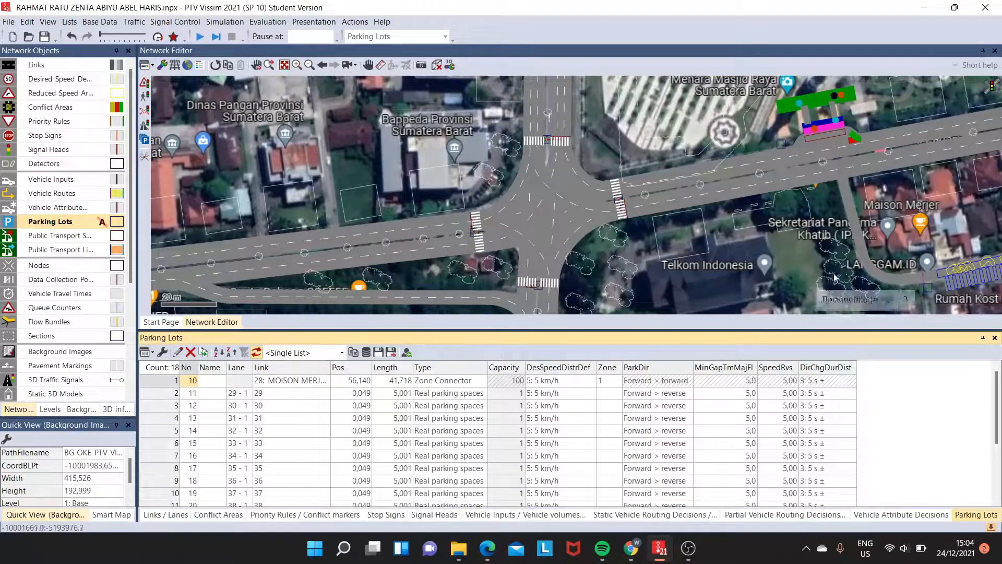
pyautogui.click(369, 65)
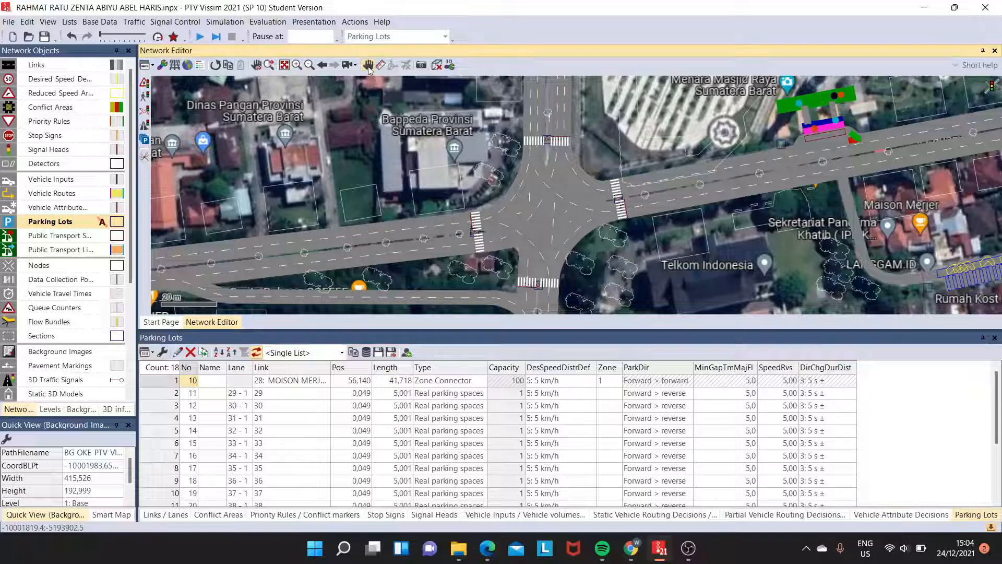
pyautogui.moveTo(705, 163); pyautogui.dragTo(656, 167)
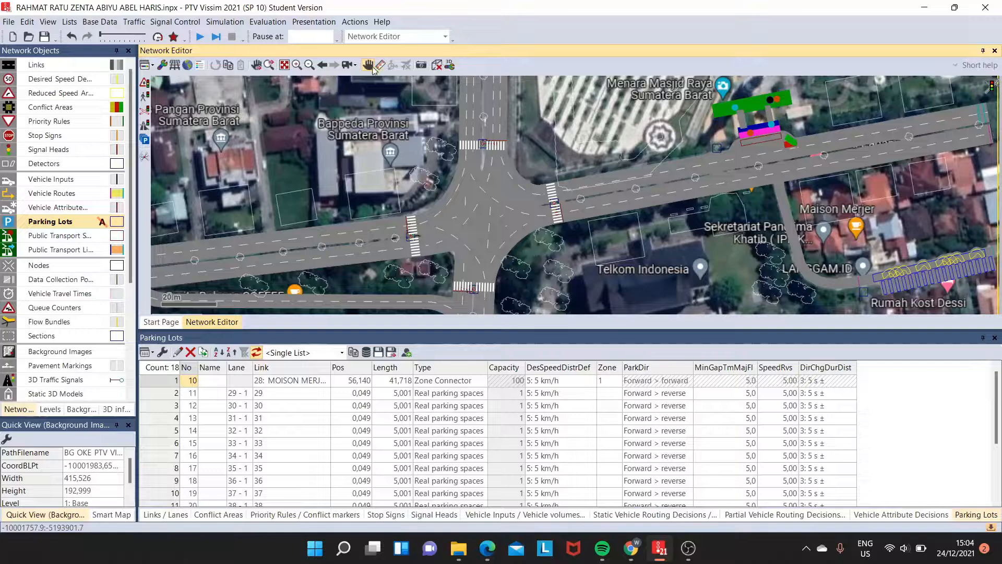
pyautogui.click(900, 420)
pyautogui.scroll(-3, 896, 417)
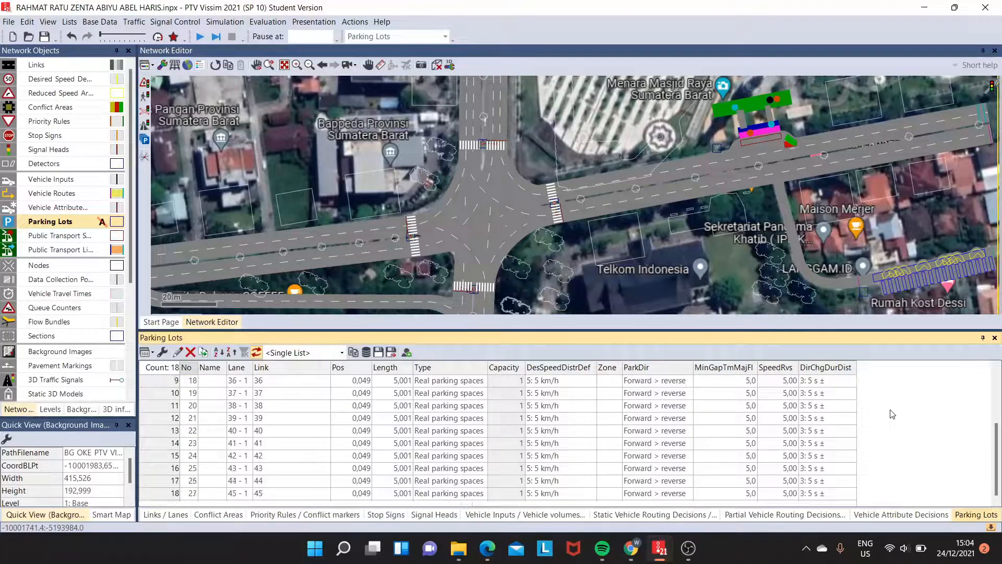
pyautogui.scroll(3, 891, 413)
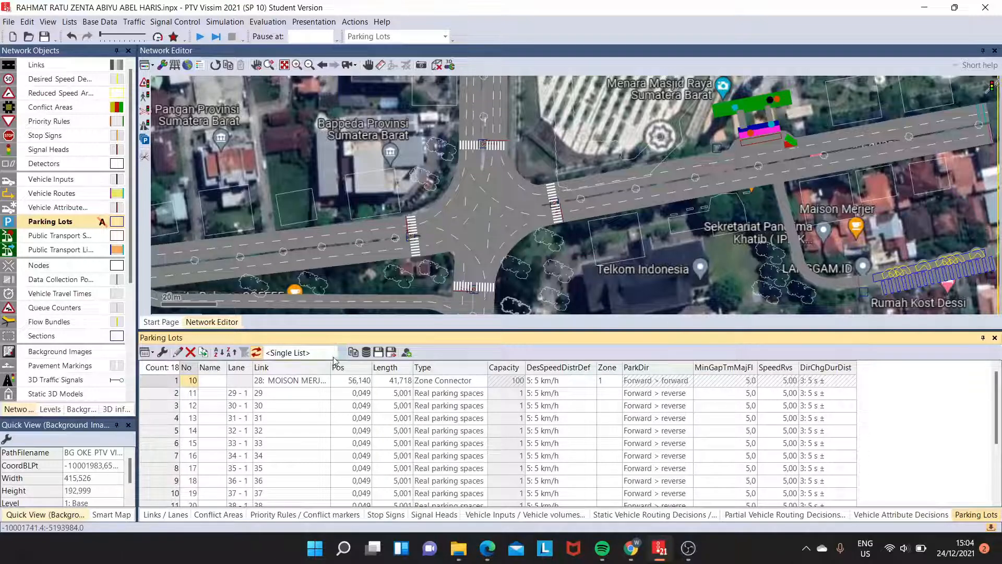
# Show the public transport stops list with boarding volumes and view the bus stop area near Menara Masjid Raya on the map
pyautogui.click(77, 238)
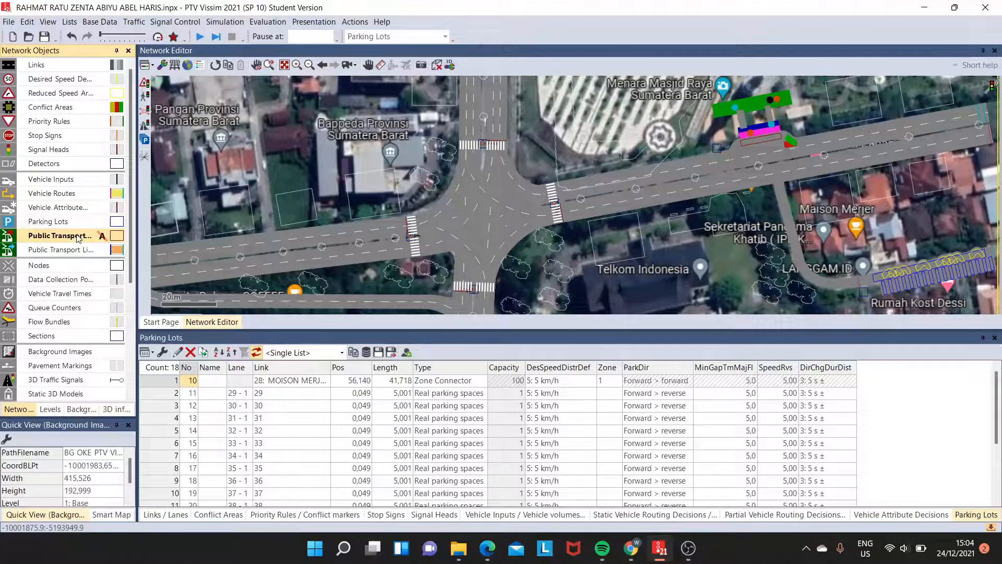
pyautogui.rightClick(77, 238)
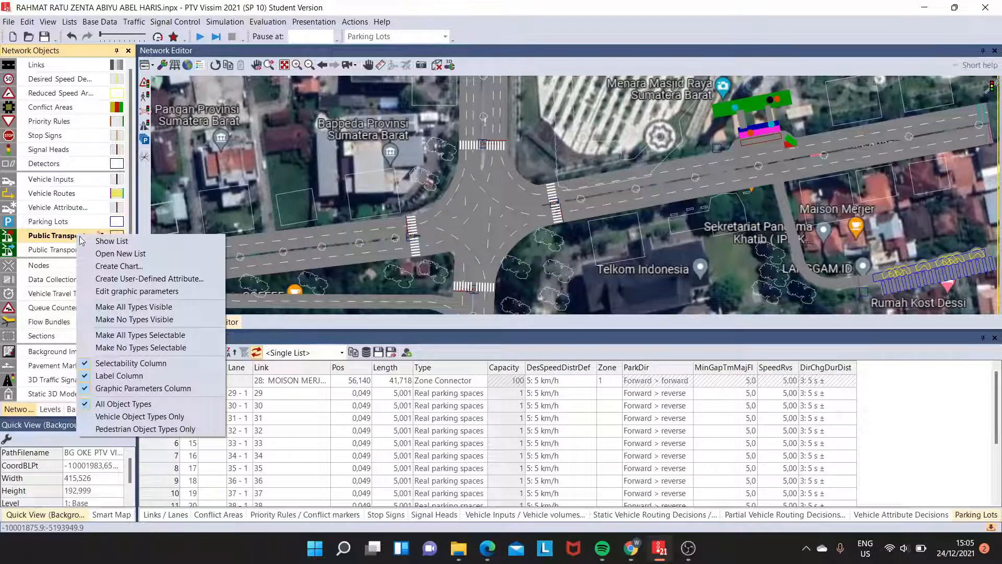
pyautogui.click(111, 241)
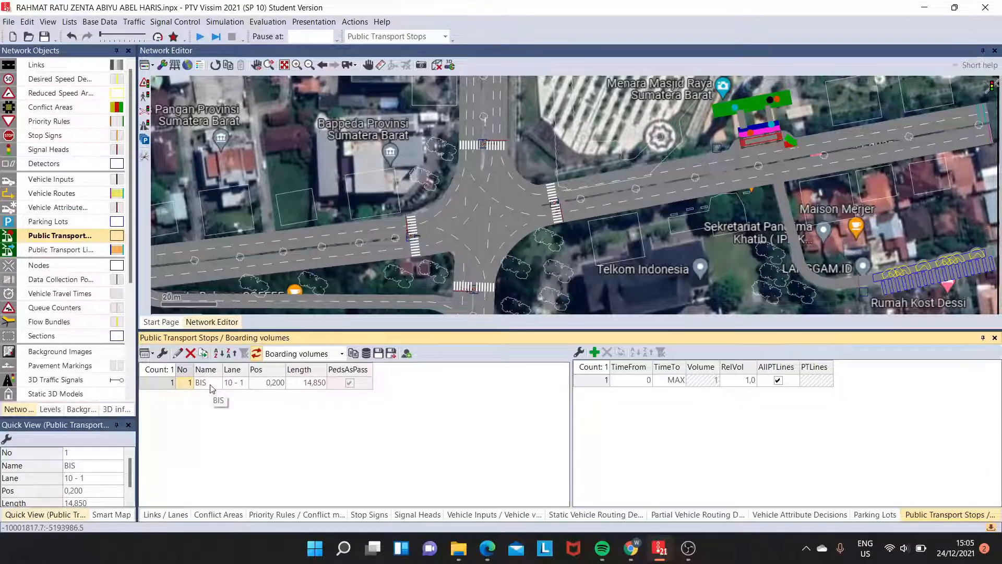
pyautogui.click(369, 65)
pyautogui.moveTo(658, 167); pyautogui.dragTo(618, 200)
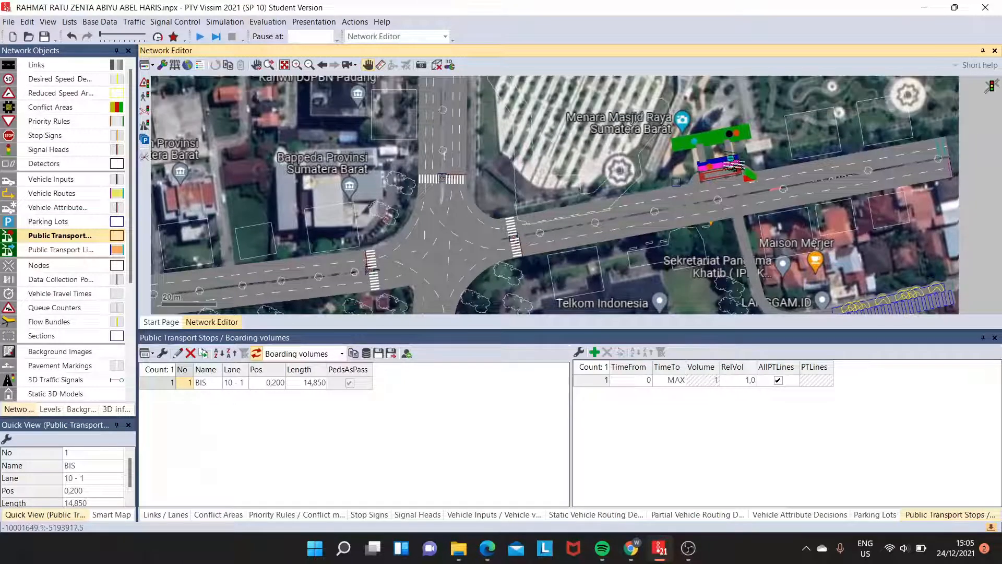